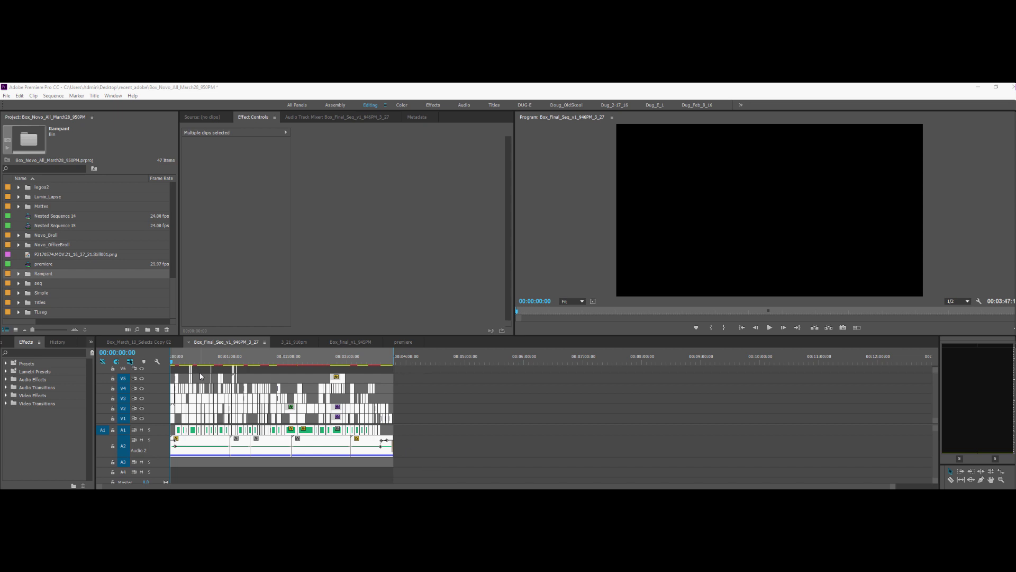
Marquee-select every clip in the 3_27 final sequence, then switch to the Box_final_v1_945PM sequence
click(201, 376)
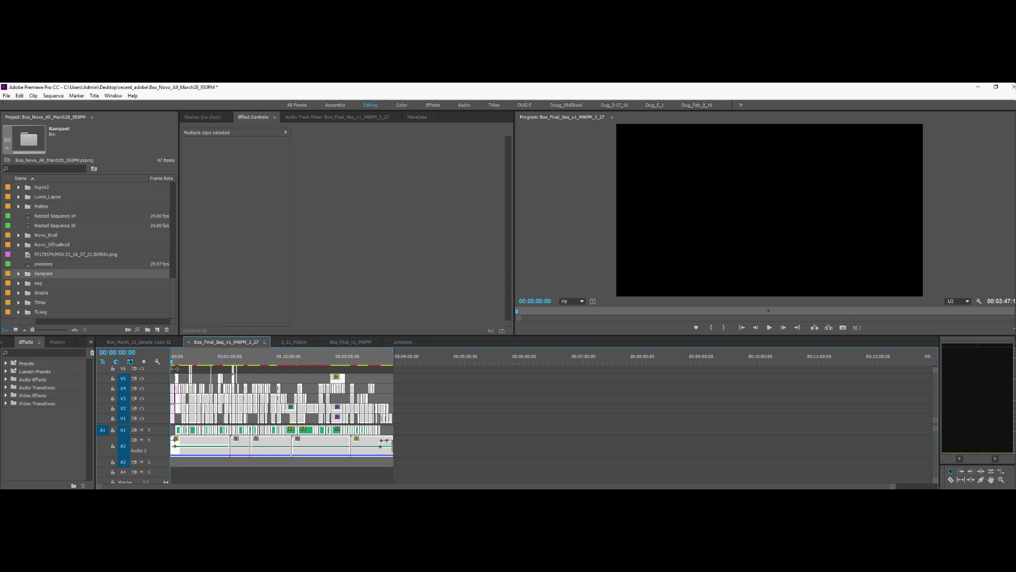
drag(180, 385, 432, 460)
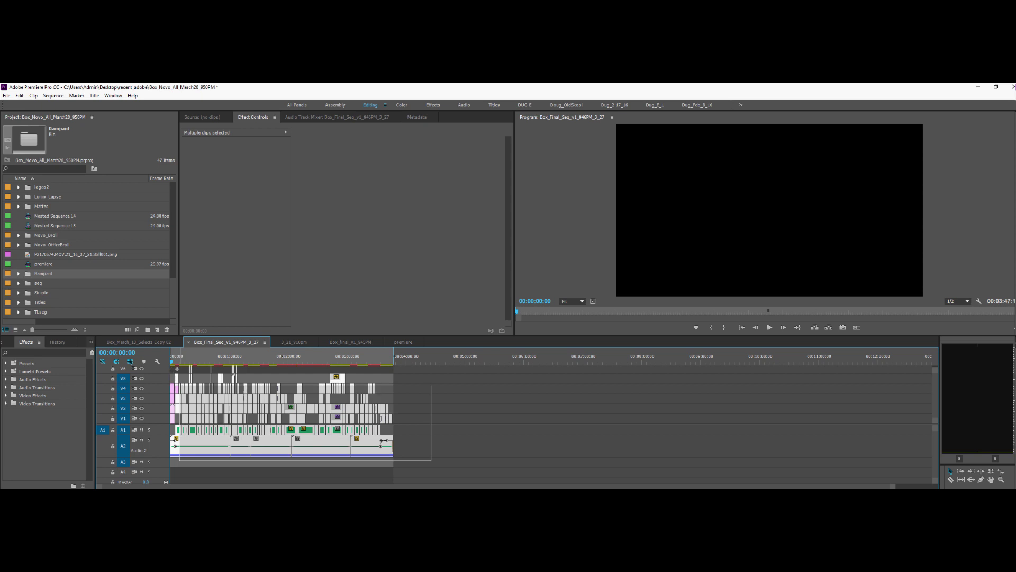
click(350, 341)
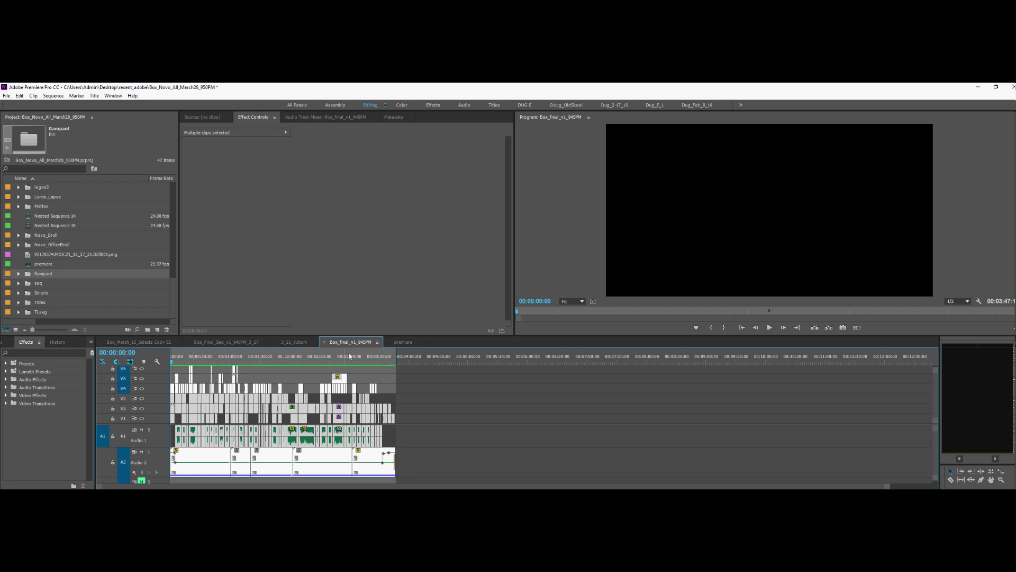
click(53, 96)
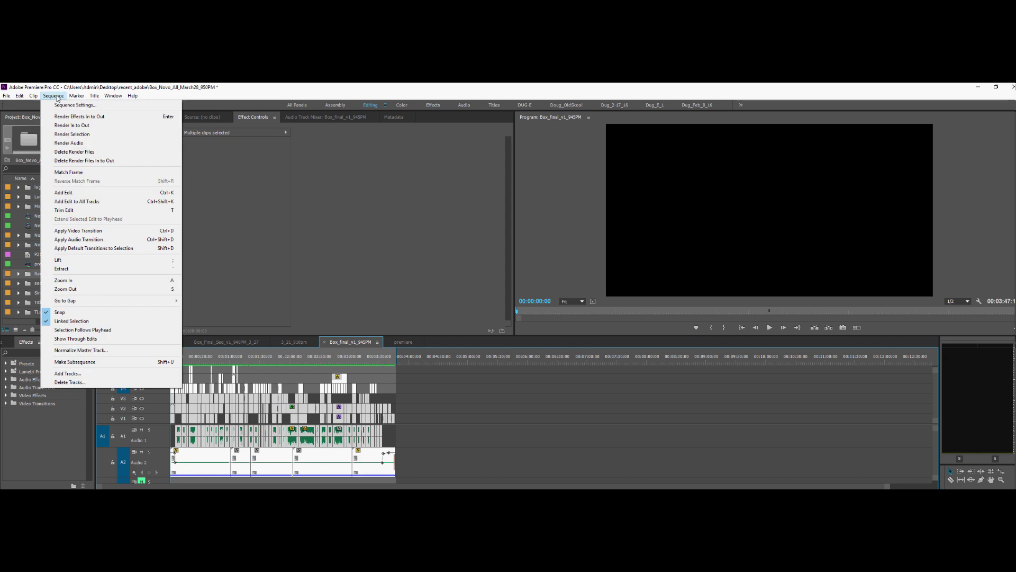
click(53, 95)
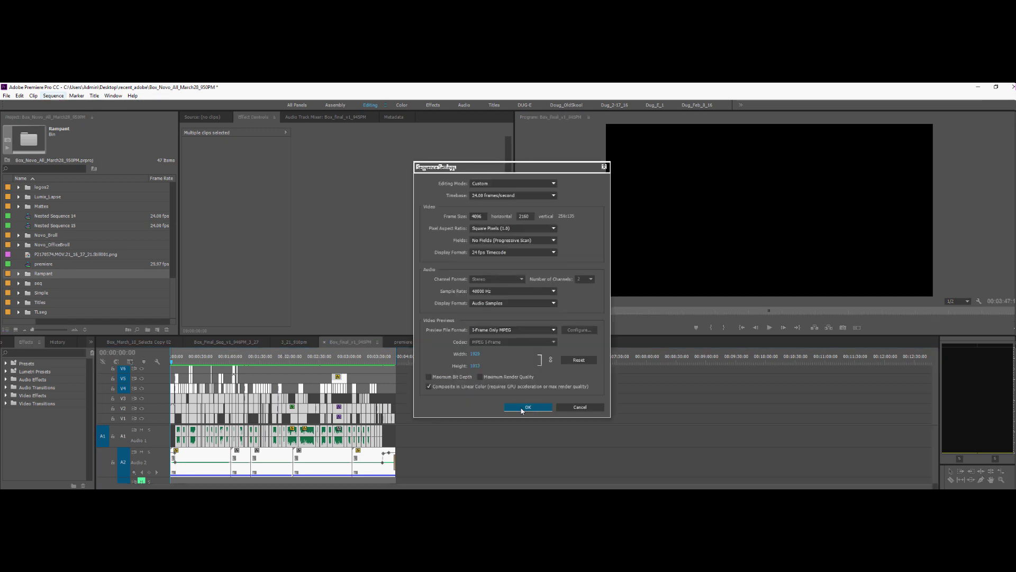
click(581, 409)
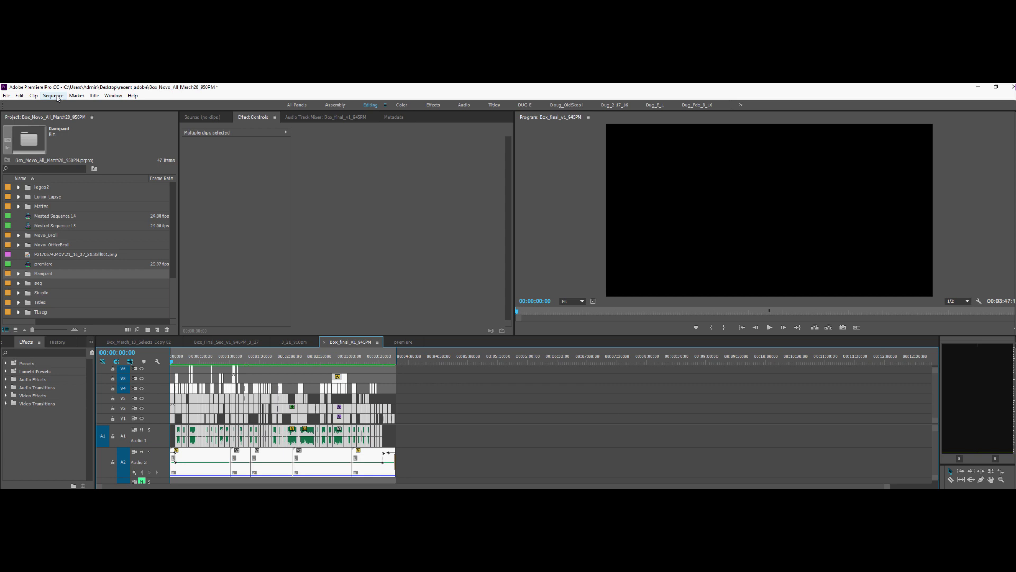
Browse the General Project Settings renderer options, keeping Mercury Playback Engine GPU Acceleration (CUDA)
click(7, 95)
mouse_move(31, 353)
click(159, 352)
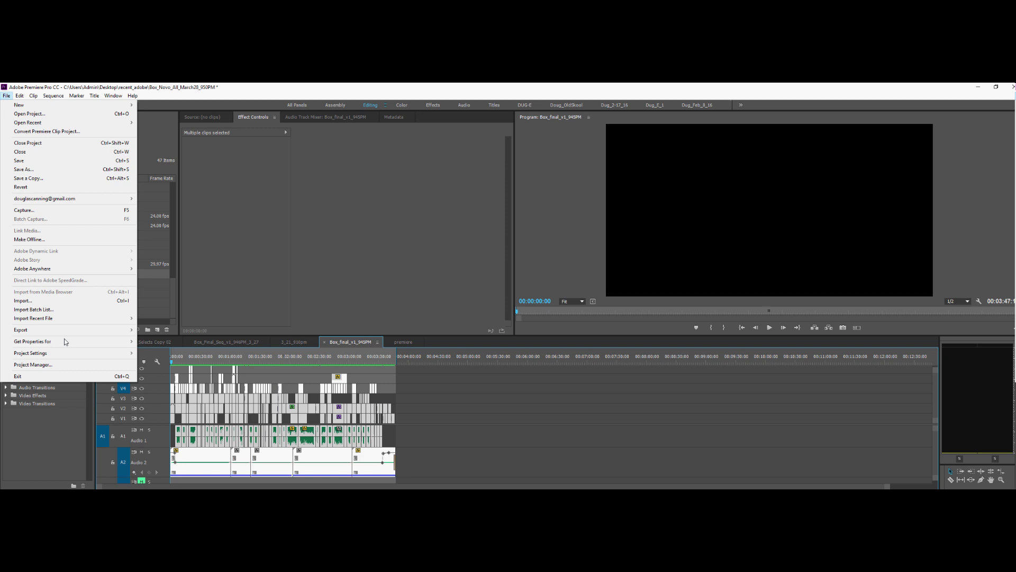
click(560, 225)
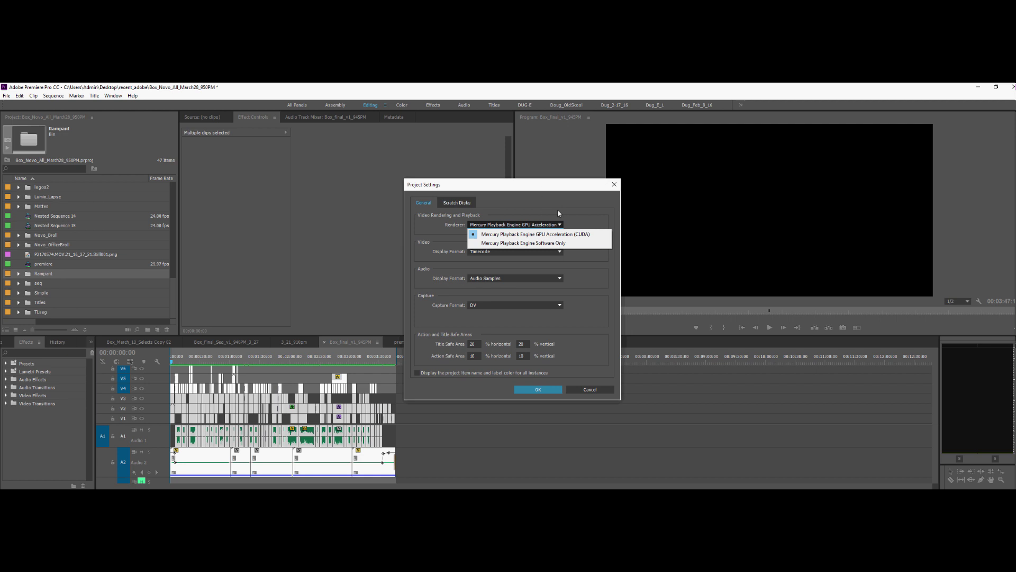
click(557, 209)
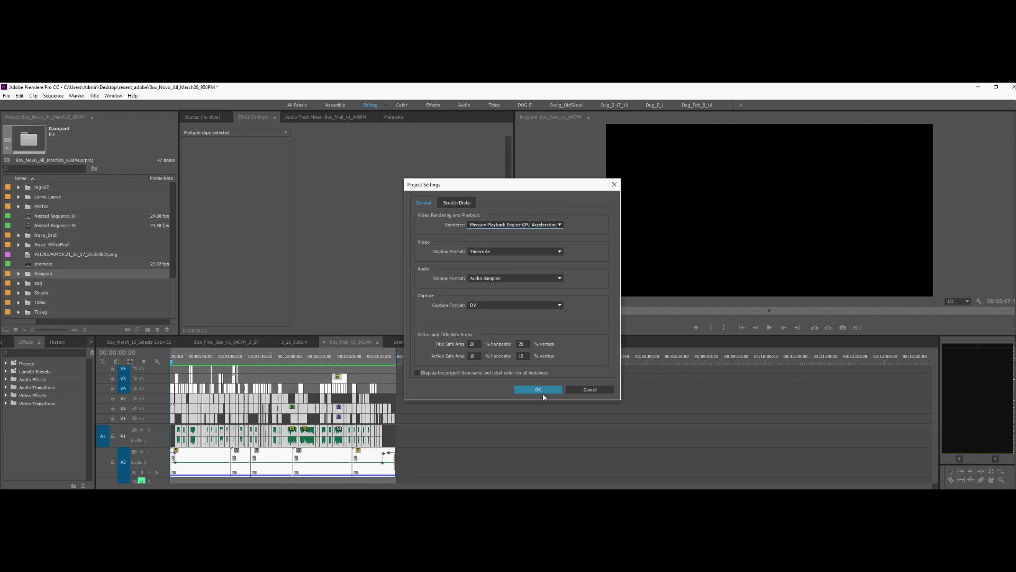